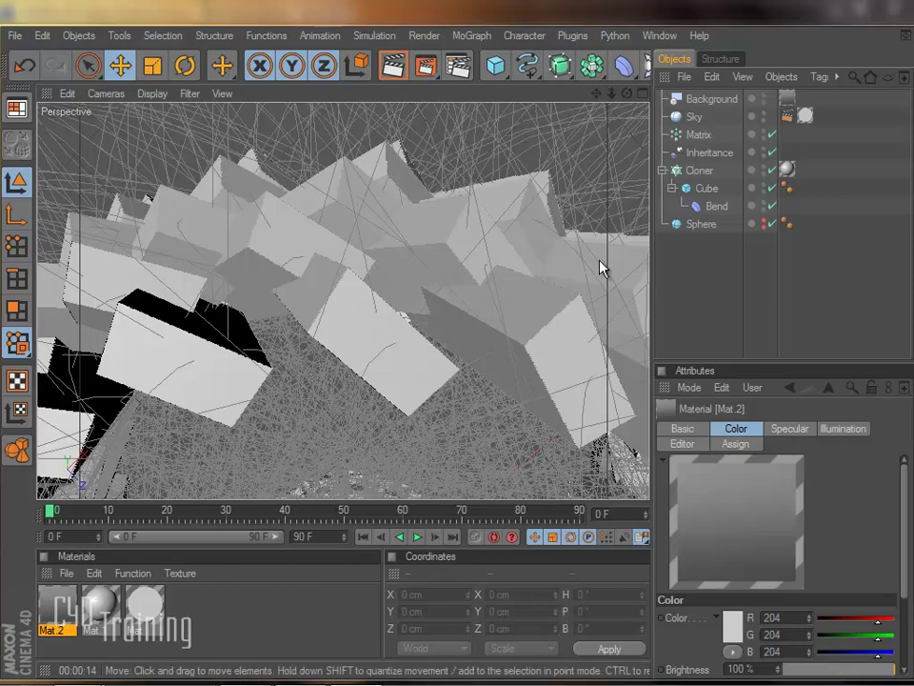
- Disable Global Illumination in the render settings, keeping Ambient Occlusion enabled
left_click(426, 65)
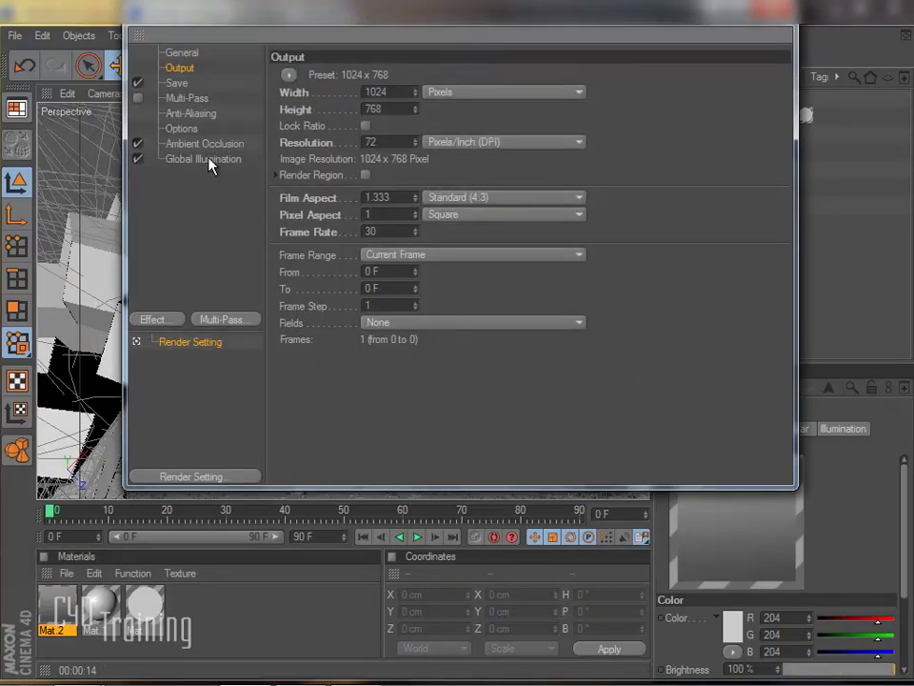
left_click(137, 159)
key("ctrl+b")
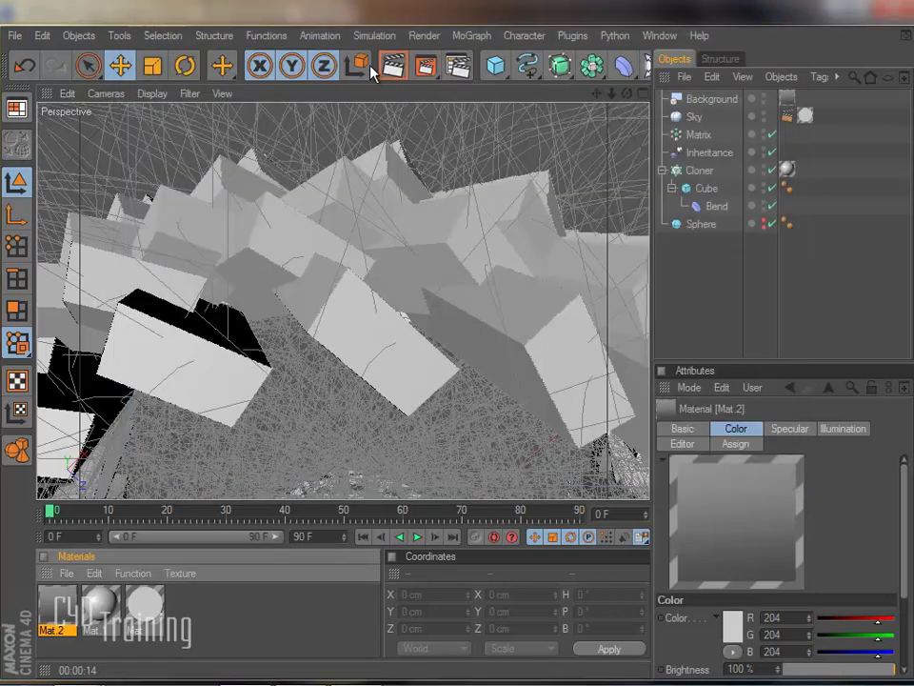
- Render the current frame to the Picture Viewer, enlarge the viewer to inspect the image, and close it
left_click(426, 67)
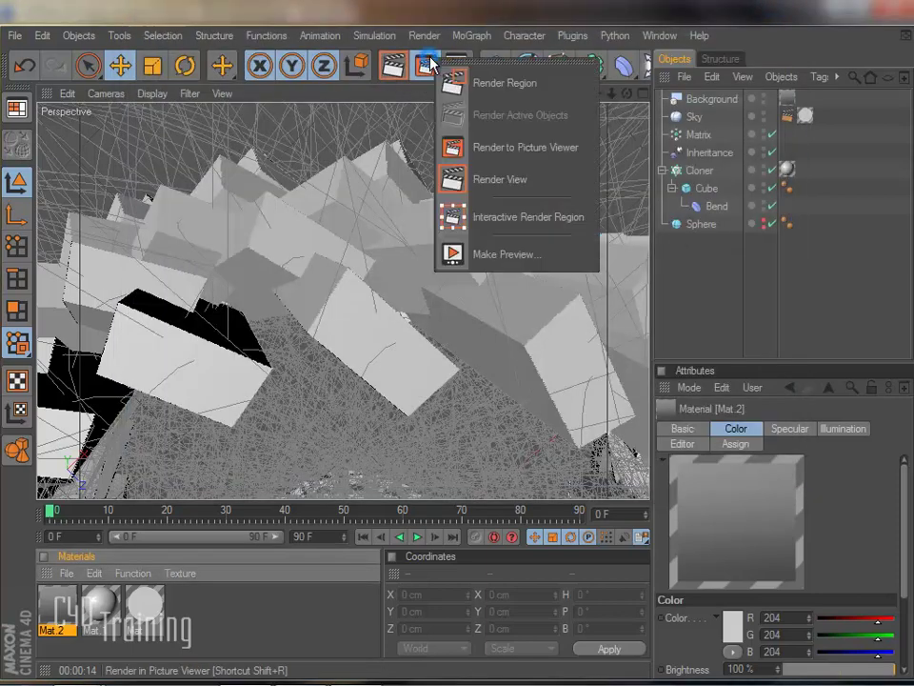
left_click(528, 154)
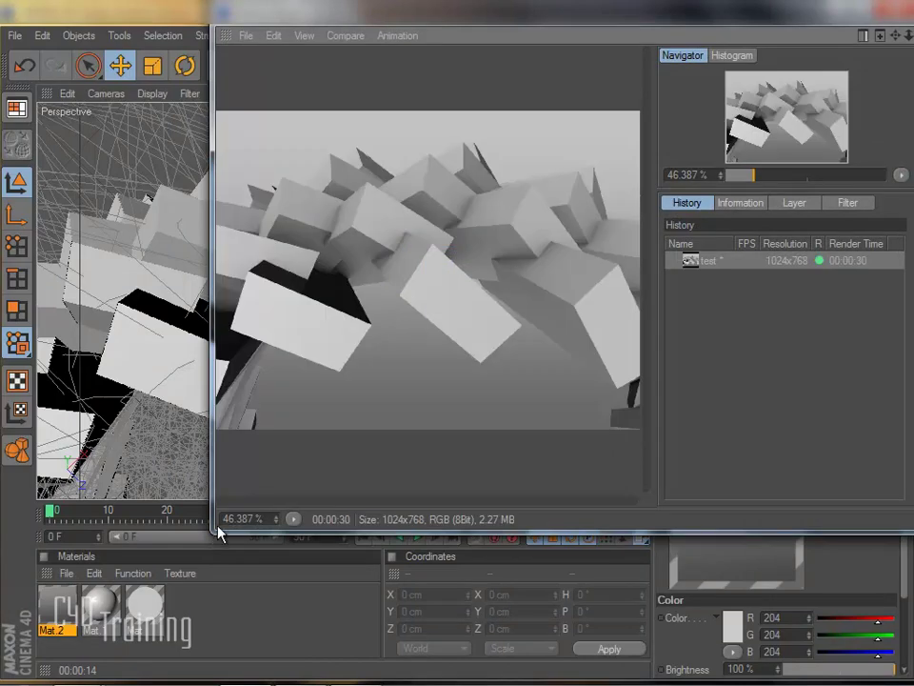
left_click_drag(218, 533, 36, 665)
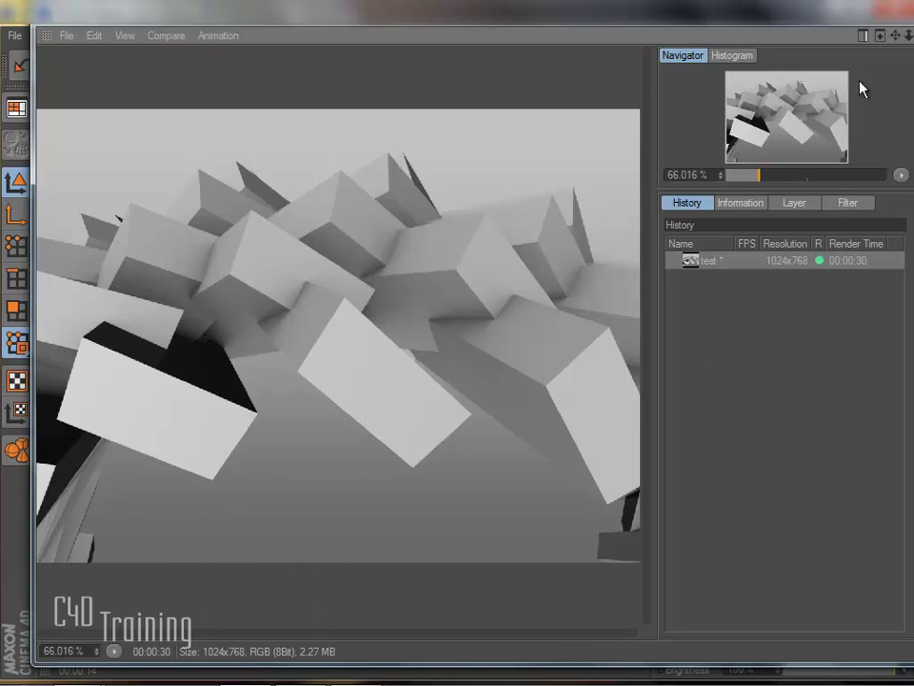
left_click(901, 10)
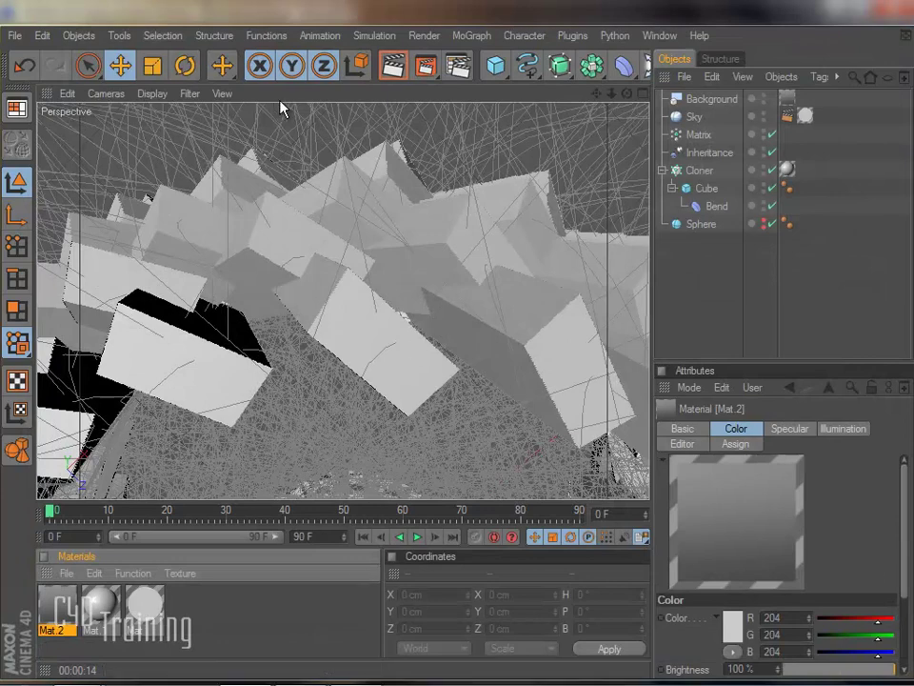
- Re-enable Global Illumination in the render settings and render the frame to the Picture Viewer again
left_click(459, 67)
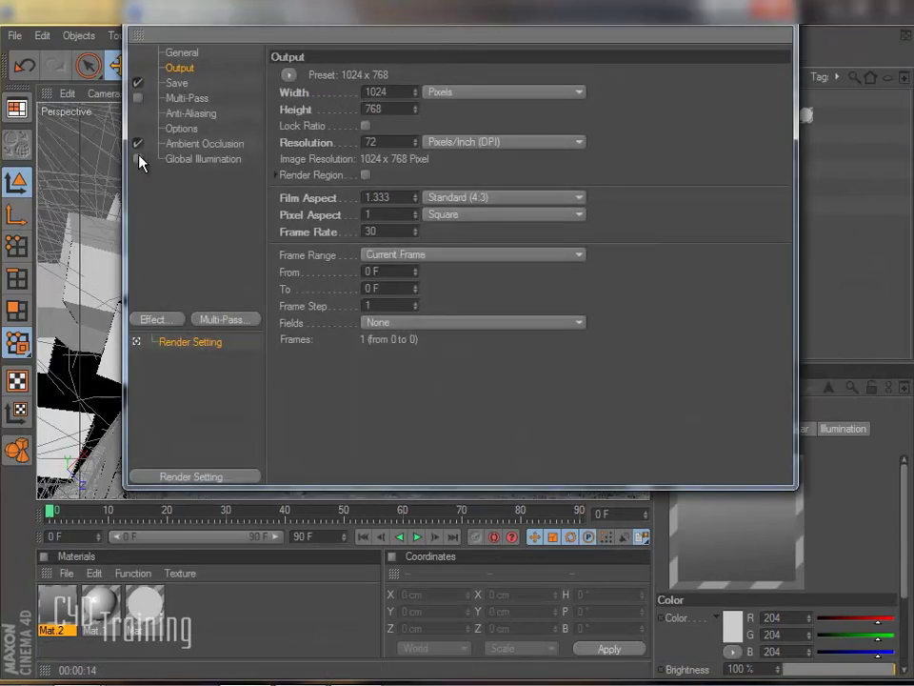
left_click(138, 159)
key("Escape")
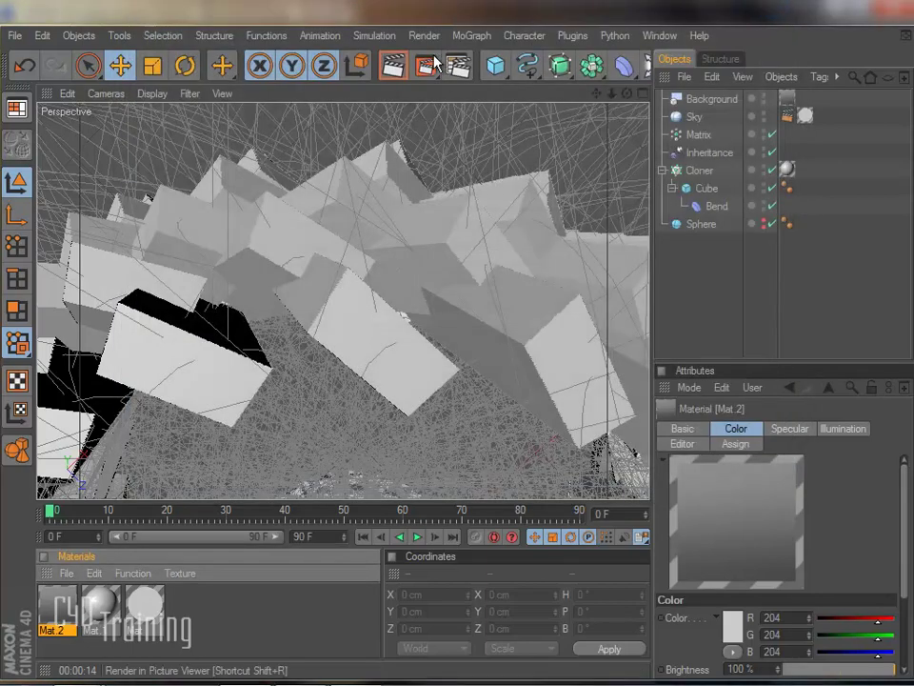
left_click_drag(434, 65, 500, 151)
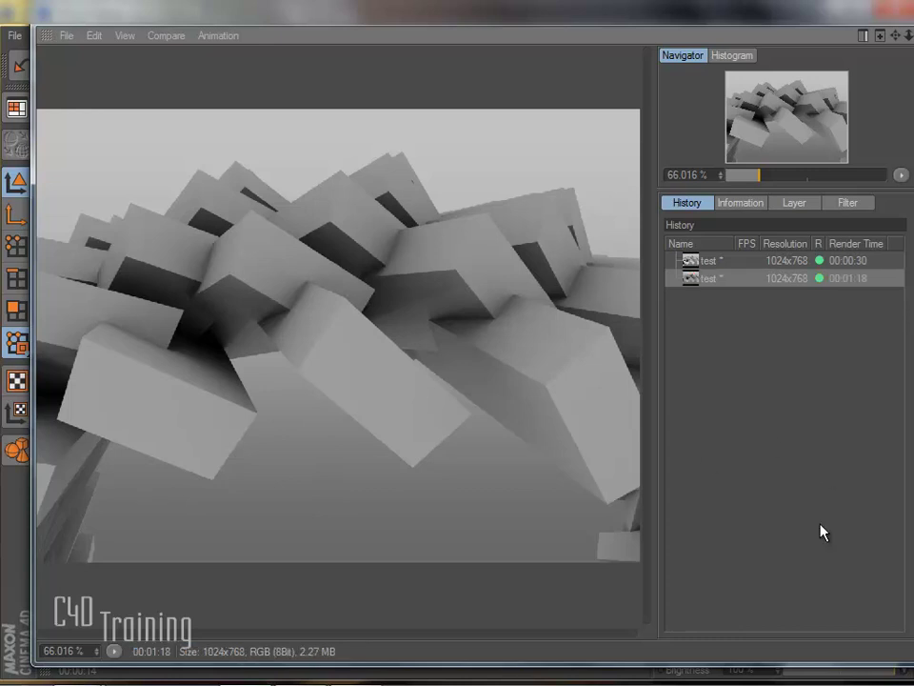
- Examine the differences between the two renders by alternating between them in the render history
left_click(709, 261)
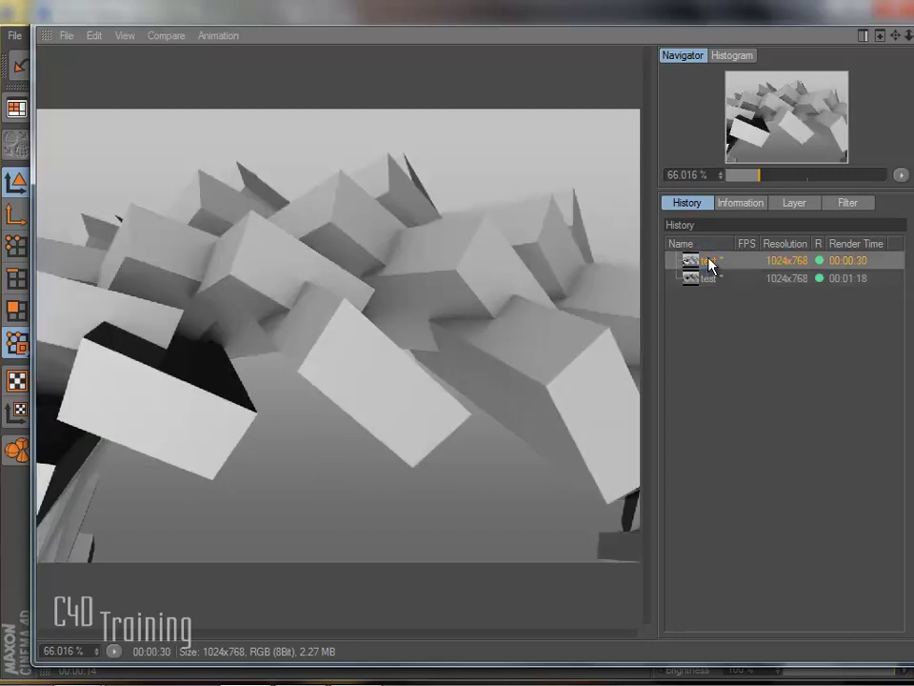
left_click(712, 279)
left_click(711, 261)
left_click(710, 279)
left_click(712, 260)
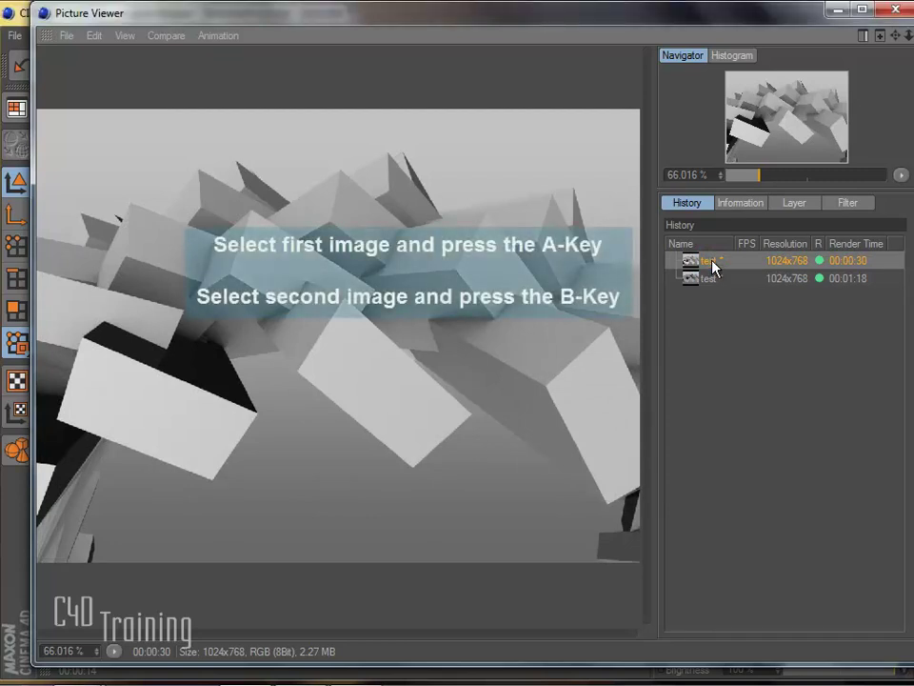
- Set the first render as image A and the second as image B, and shift the comparison line slightly down
left_click(819, 260)
left_click(715, 279)
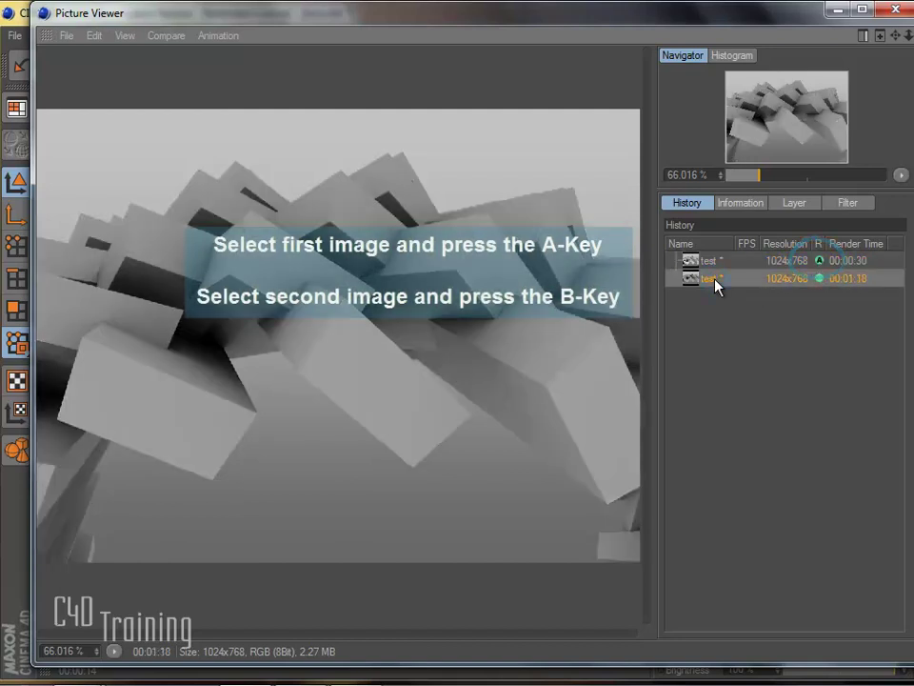
key("b")
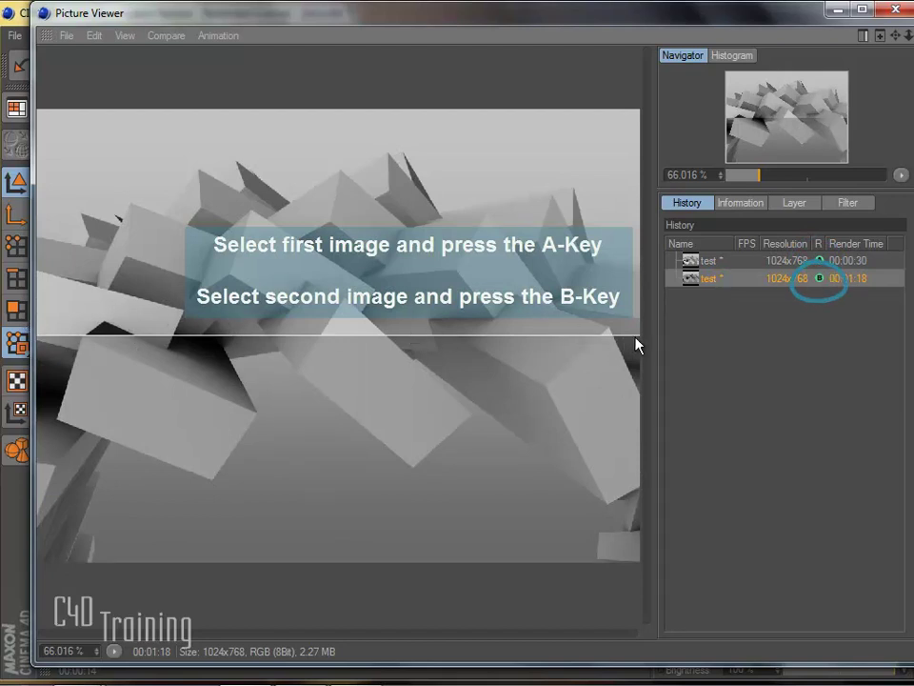
left_click_drag(633, 336, 610, 344)
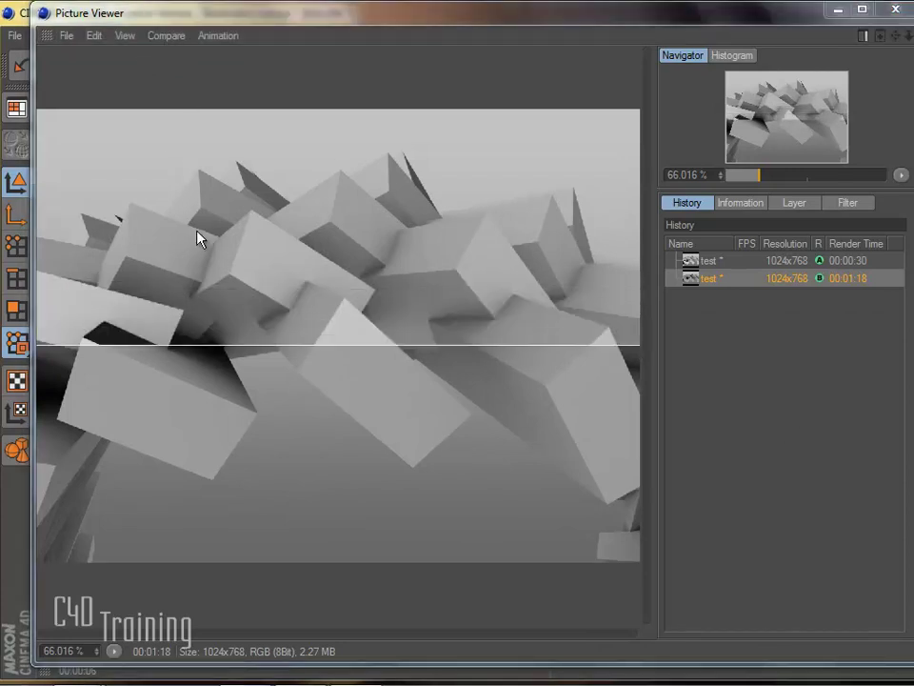
- Turn AB Compare off and on again, and swap the A and B images
left_click(177, 38)
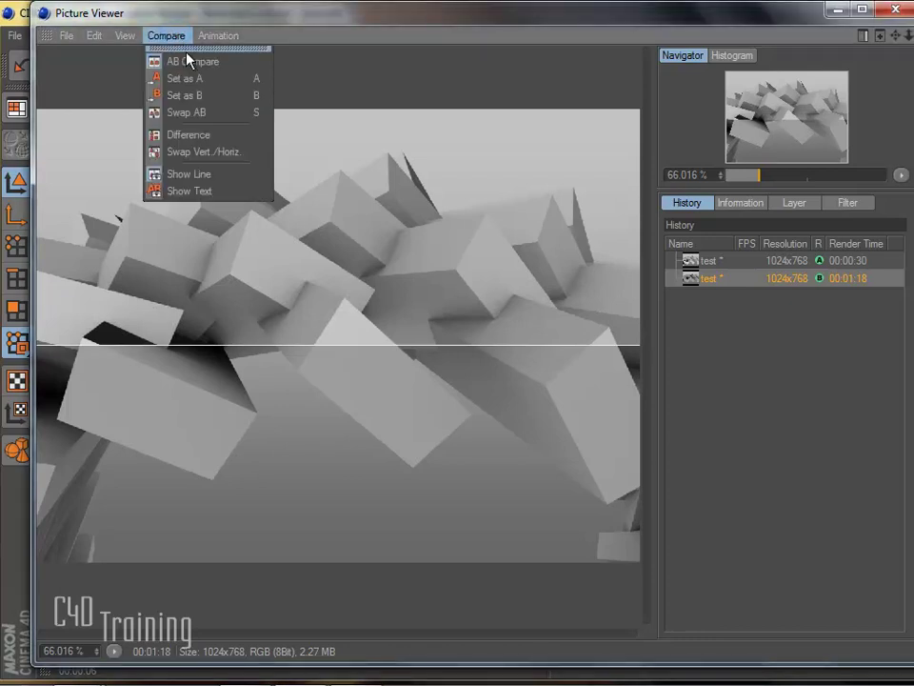
left_click(191, 64)
left_click(178, 38)
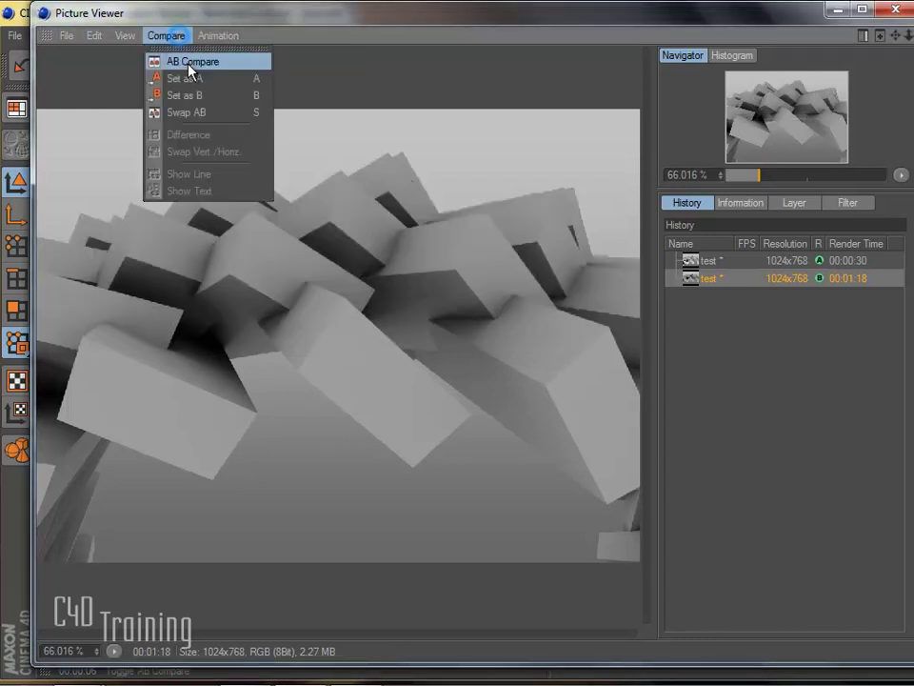
left_click(190, 63)
left_click(173, 35)
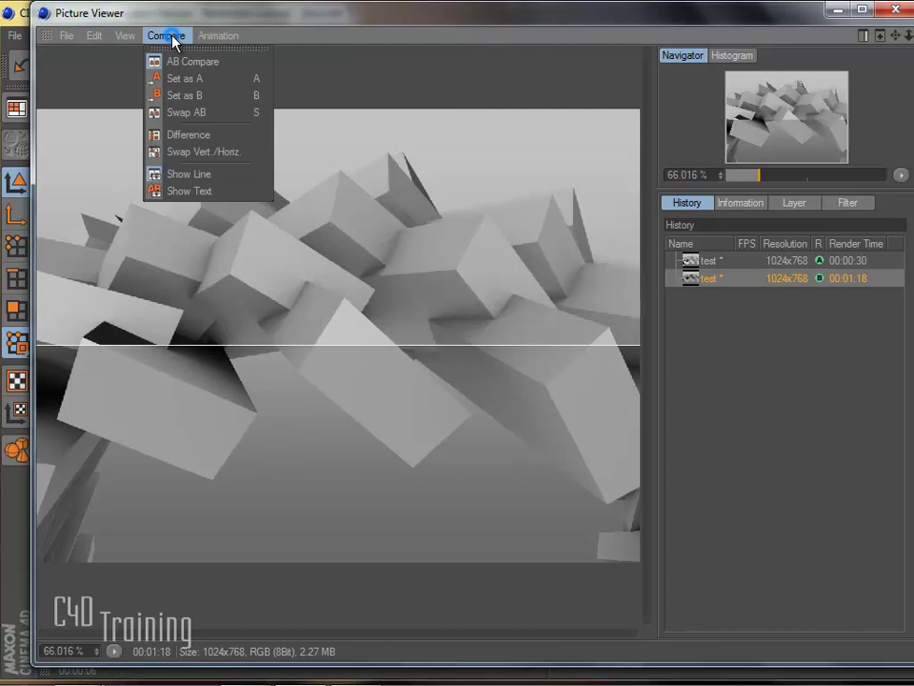
left_click(213, 114)
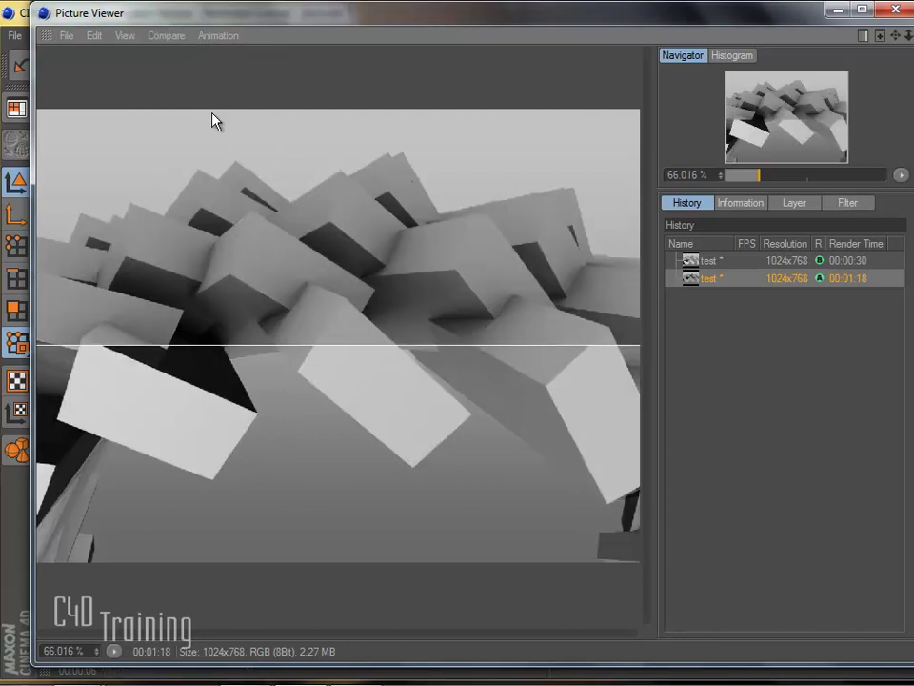
- Preview the Difference between images A and B, and return to the split comparison
left_click(166, 36)
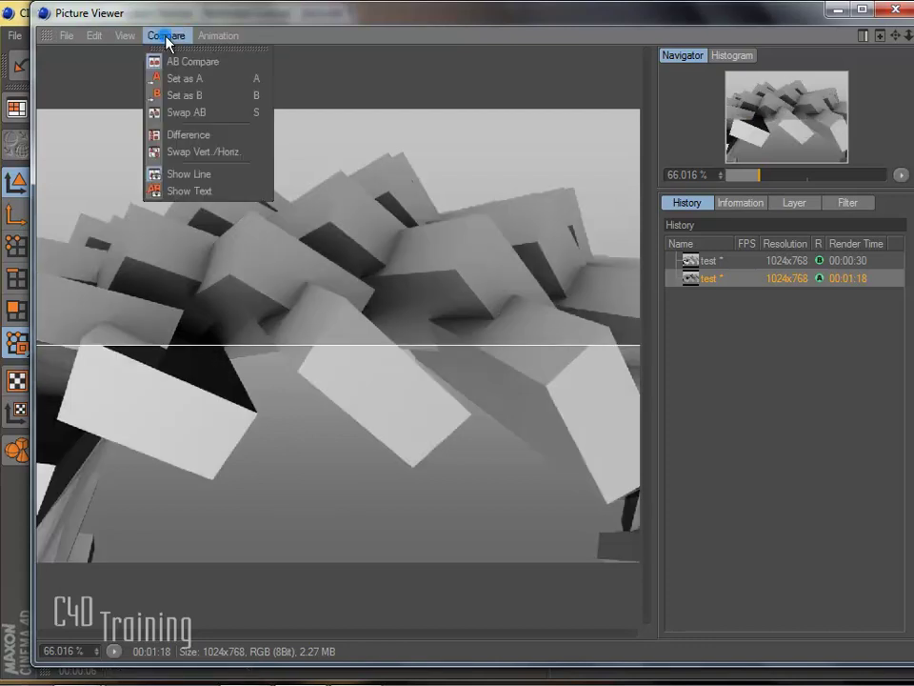
left_click(205, 115)
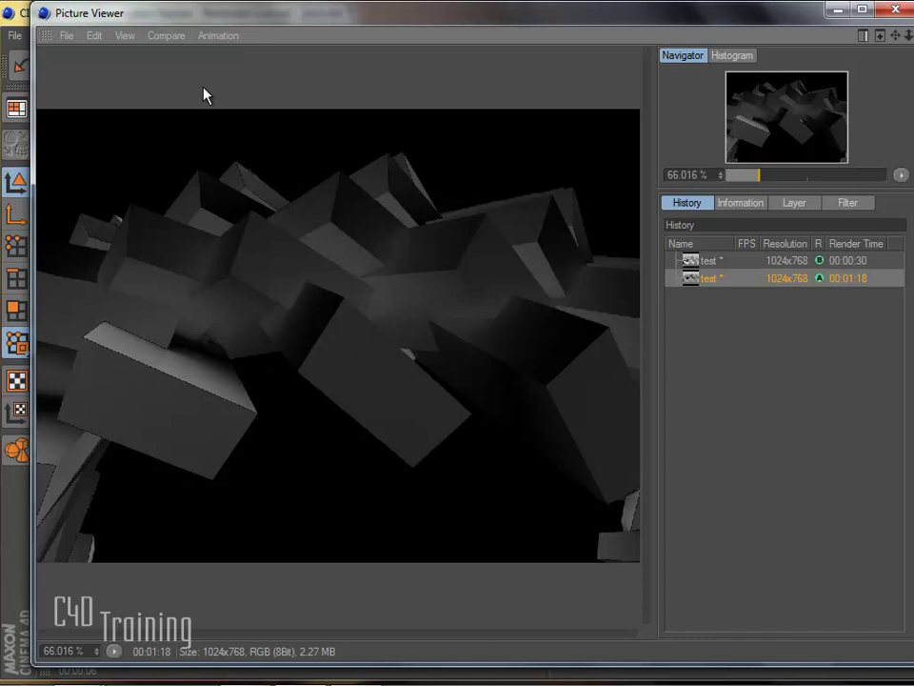
left_click(168, 36)
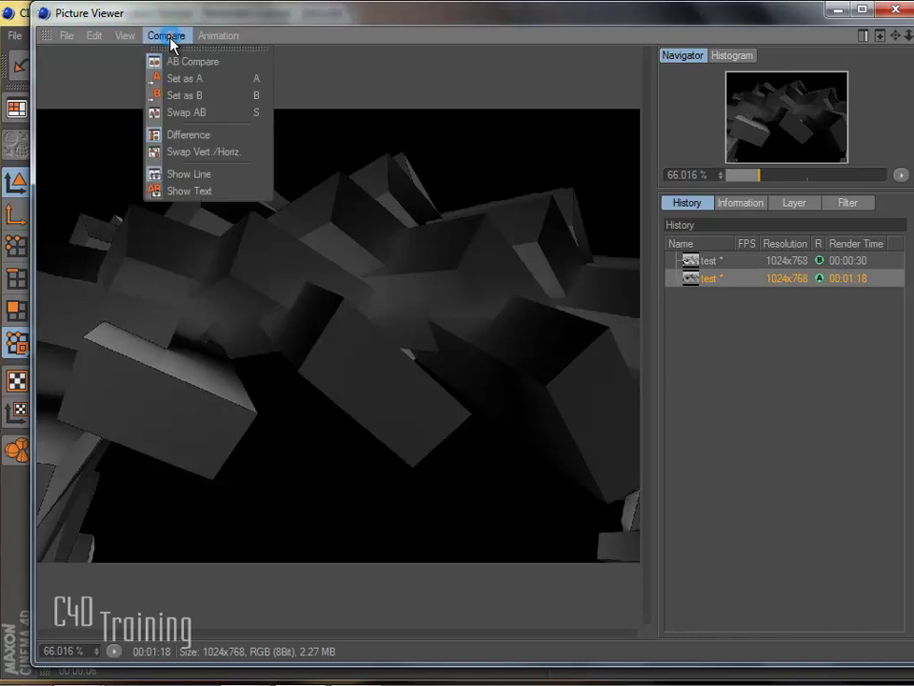
left_click(196, 136)
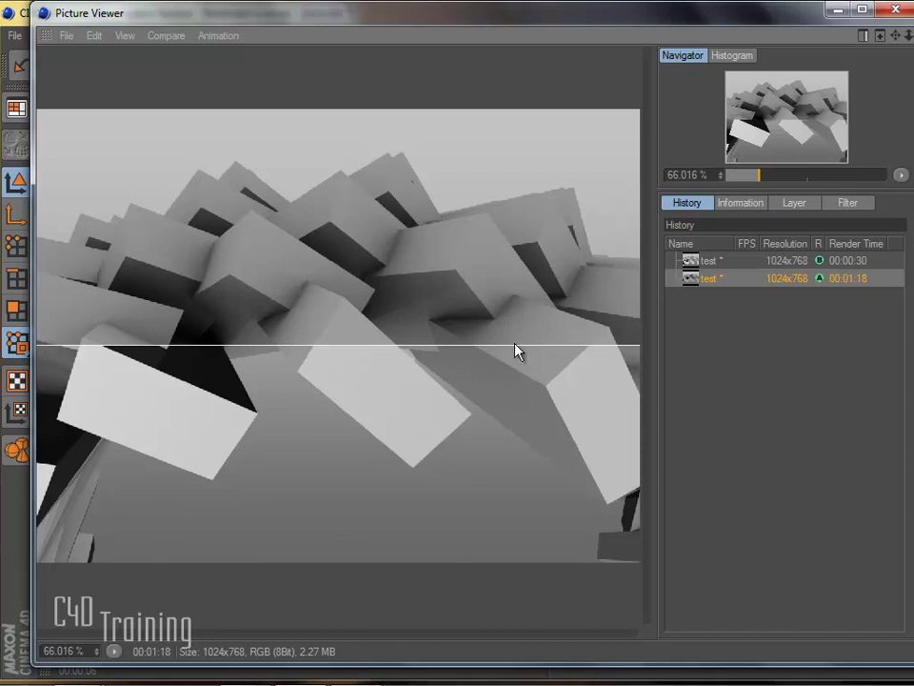
- Switch the A/B split to a vertical divider and move it toward the left part of the image
left_click(168, 35)
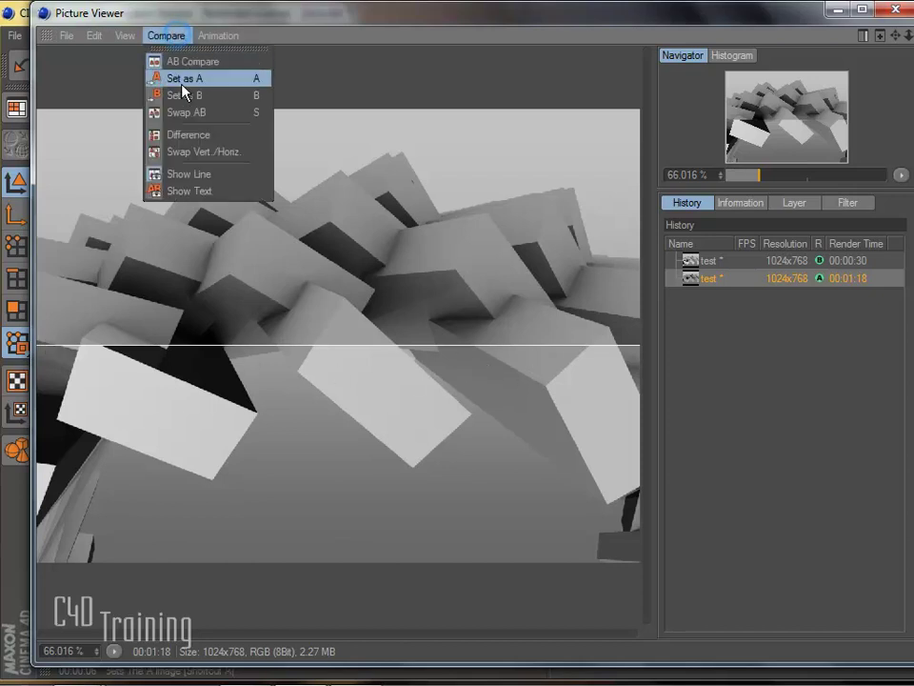
left_click(204, 162)
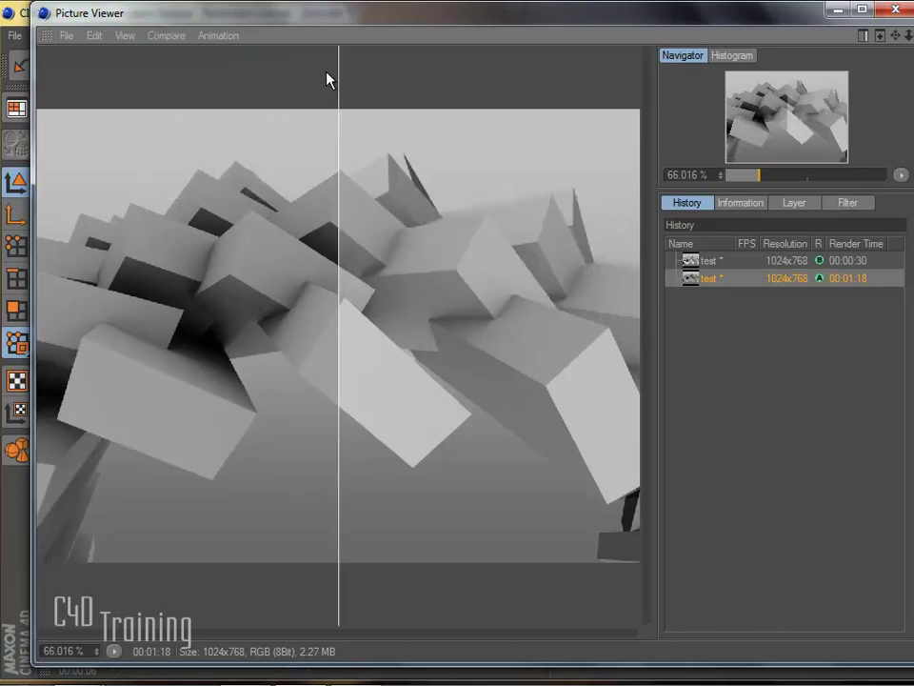
left_click_drag(339, 166, 256, 120)
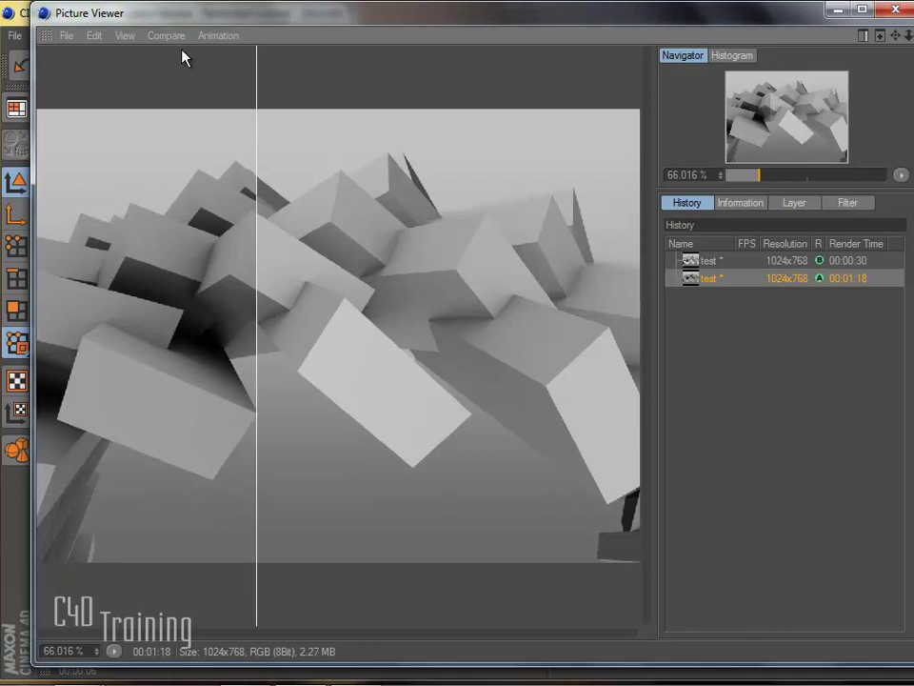
- Hide the comparison line and move the A/B split slightly to the right across the image
left_click(172, 36)
left_click(205, 173)
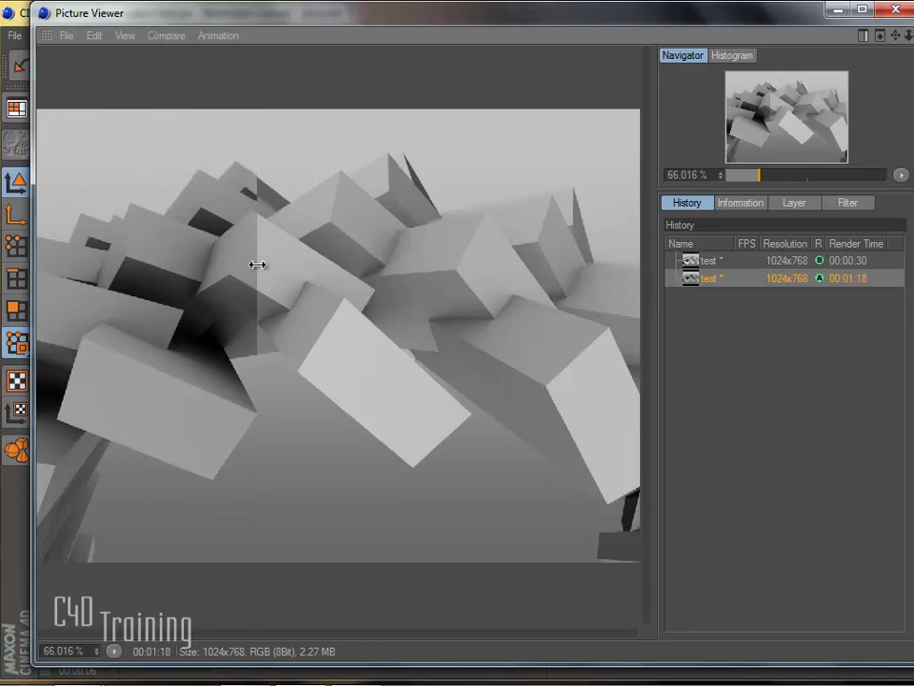
left_click_drag(257, 266, 290, 232)
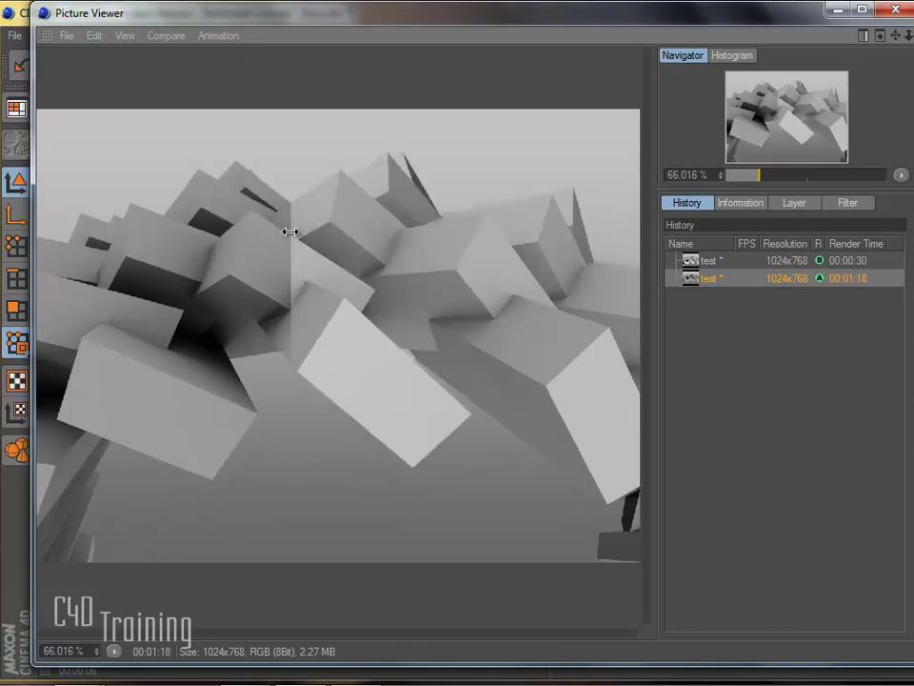
- Show the A and B text labels and slide the split to just left of the image's centre
left_click(164, 38)
left_click(202, 191)
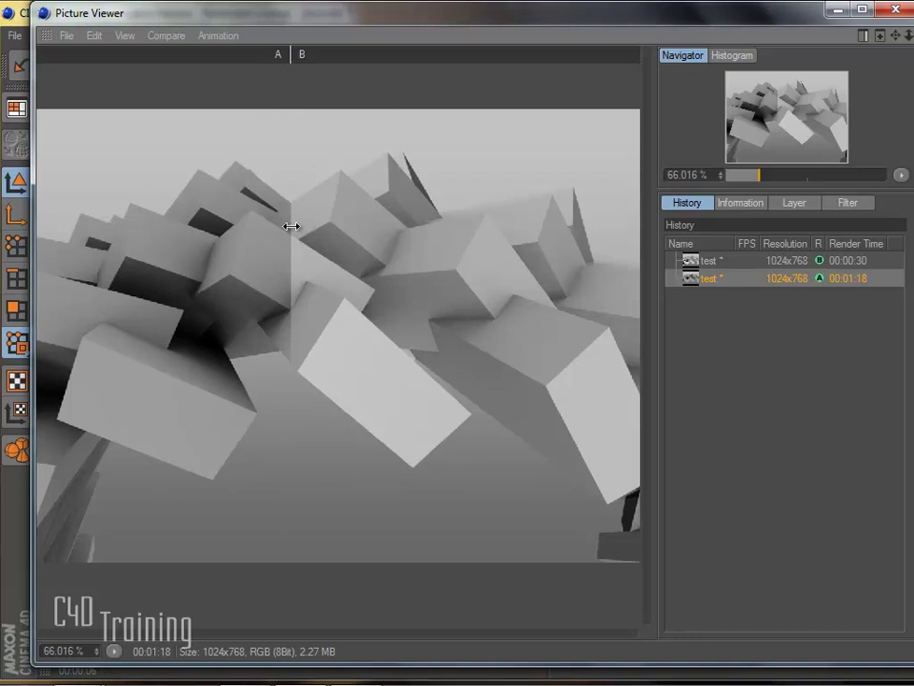
left_click_drag(291, 226, 271, 238)
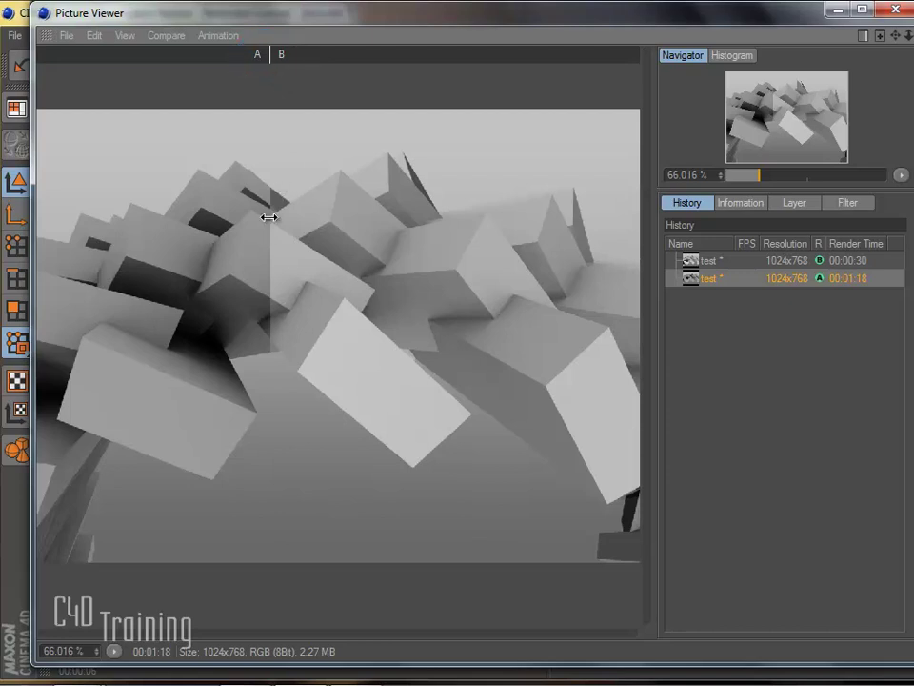
left_click_drag(269, 217, 315, 211)
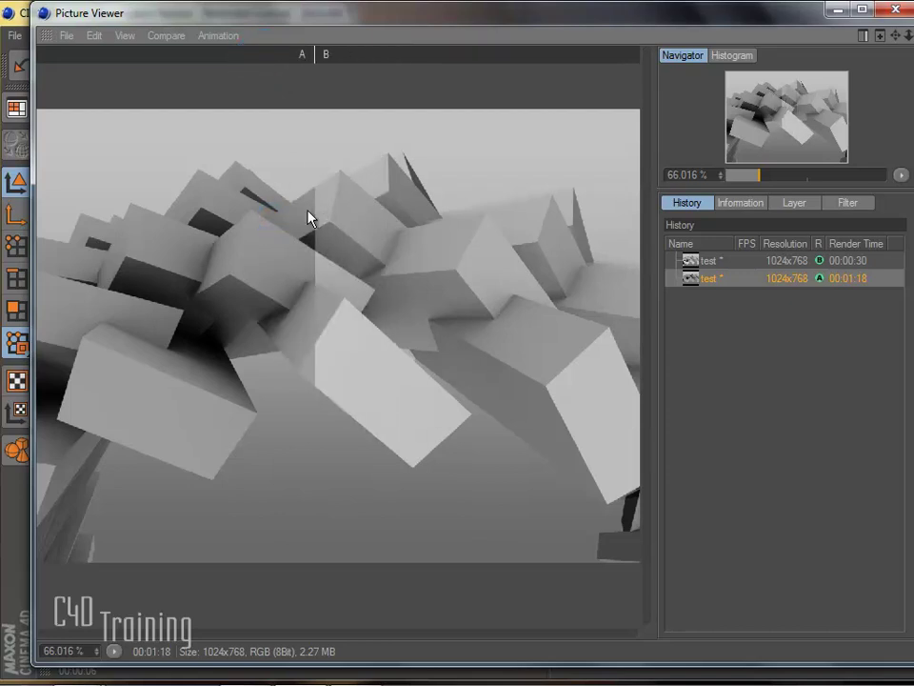